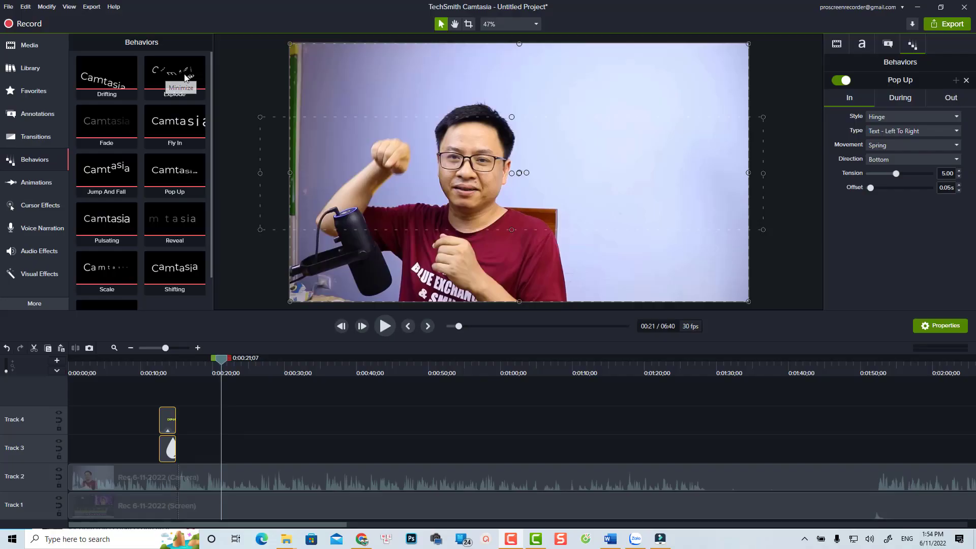
Step: Move the Camtasia playhead back to about 0:20 and open the Export menu
{"action": "left_click_drag", "start_coordinate": [222, 361], "coordinate": [408, 379]}
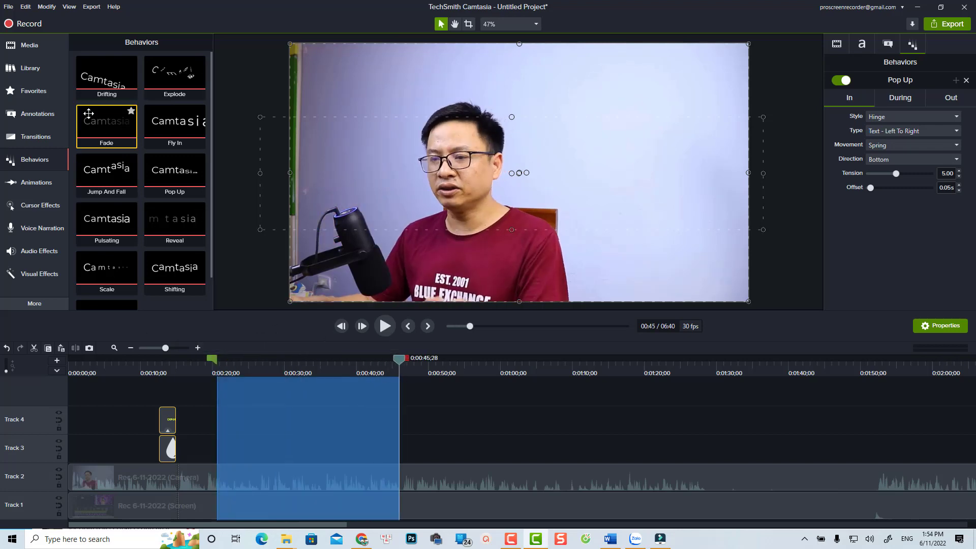
{"action": "left_click", "coordinate": [91, 7]}
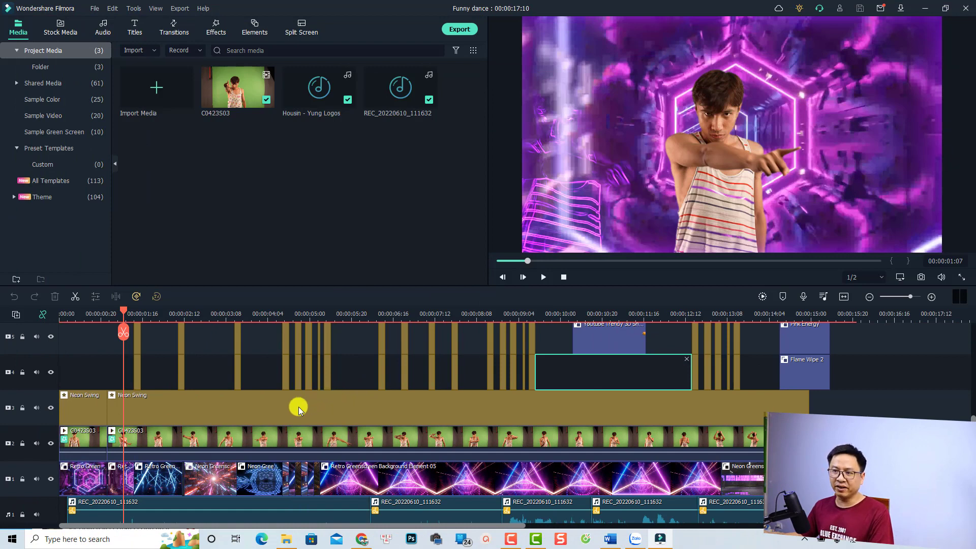
Step: Export only the second C0423S03 clip as 'example 1' MP4 using the YouTube preset
{"action": "left_click", "coordinate": [216, 440]}
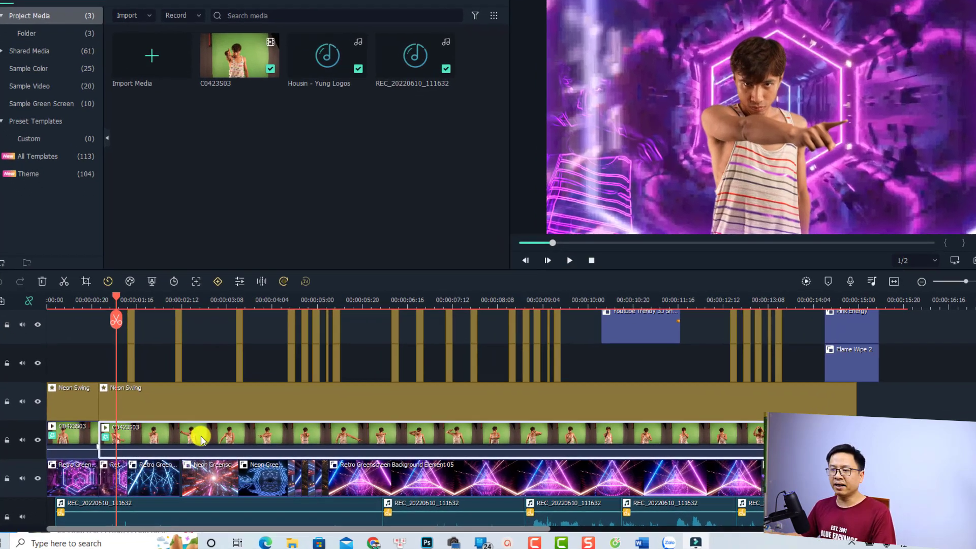
{"action": "right_click", "coordinate": [203, 442]}
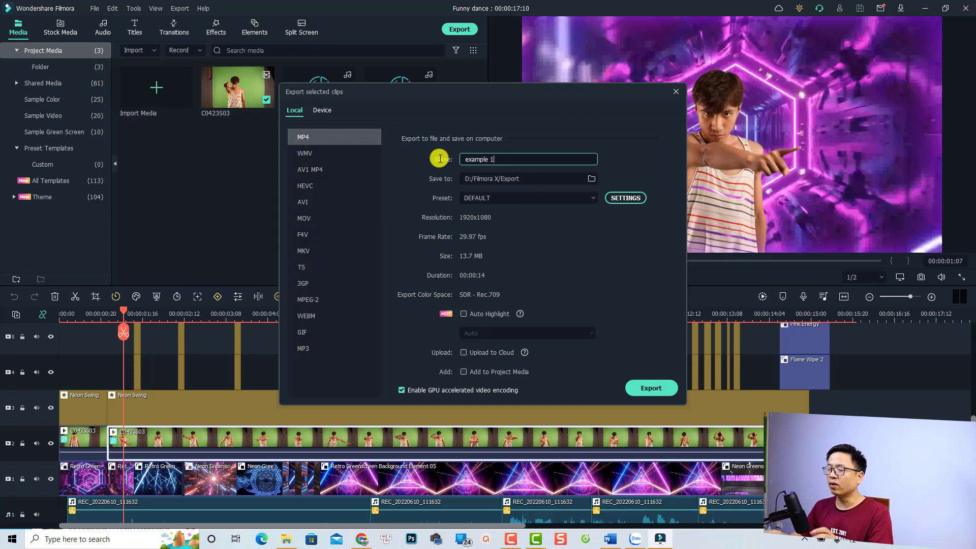
{"action": "left_click", "coordinate": [586, 198]}
{"action": "left_click", "coordinate": [497, 233]}
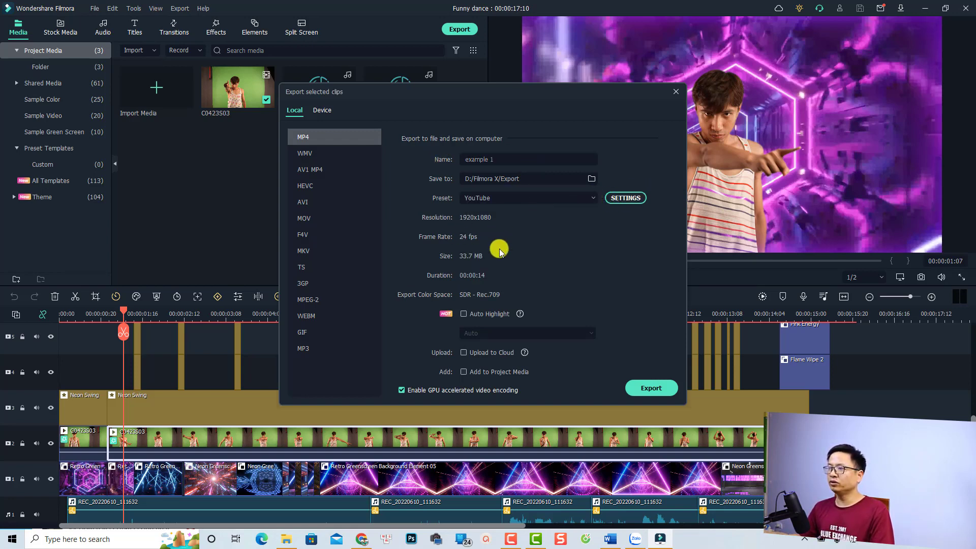
{"action": "left_click", "coordinate": [645, 389]}
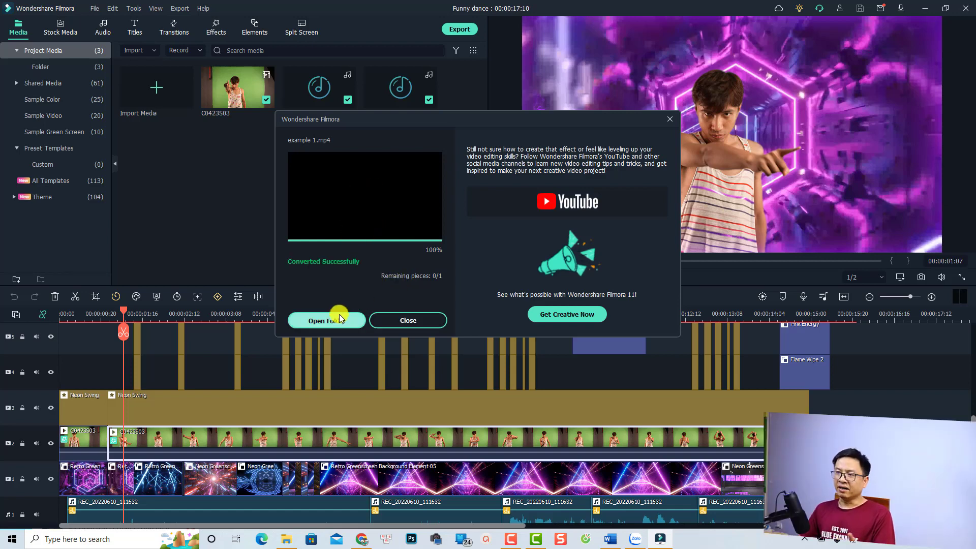
Step: Open the Export folder from the completion dialog and play example 1.mp4
{"action": "left_click", "coordinate": [332, 321]}
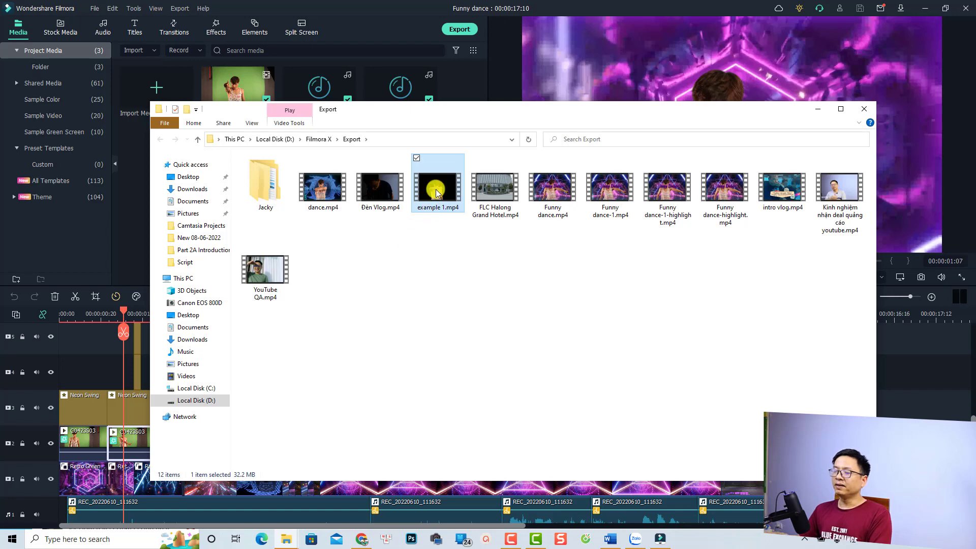
{"action": "double_click", "coordinate": [436, 192]}
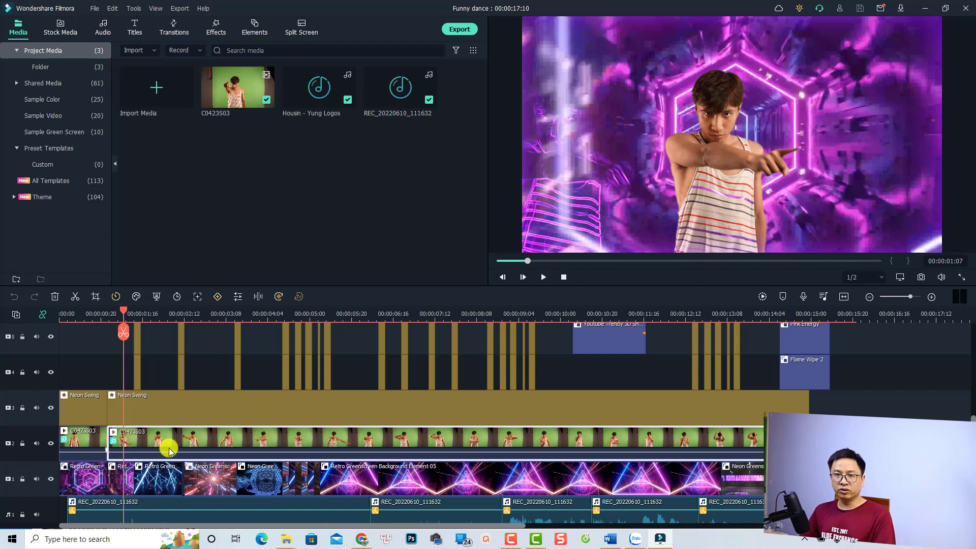
{"action": "left_click", "coordinate": [94, 445]}
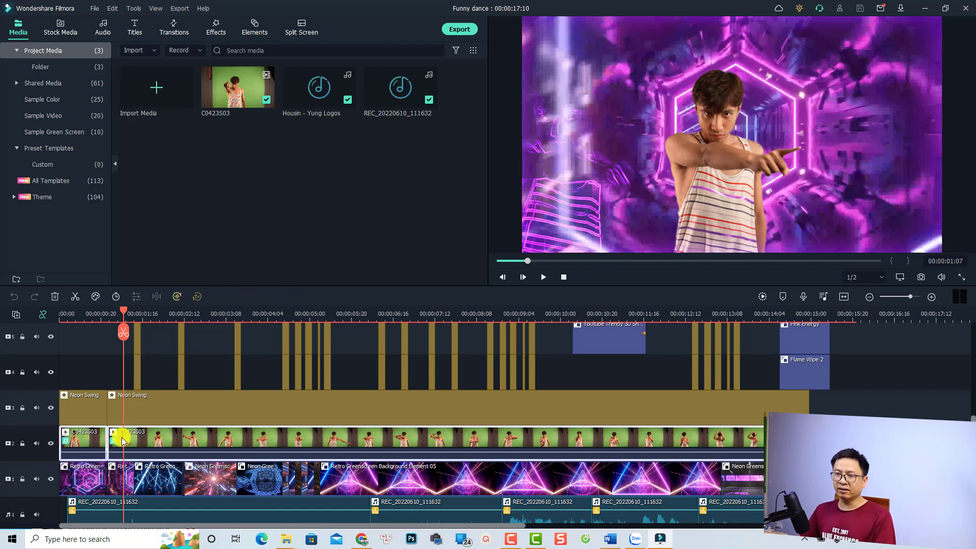
{"action": "right_click", "coordinate": [151, 445]}
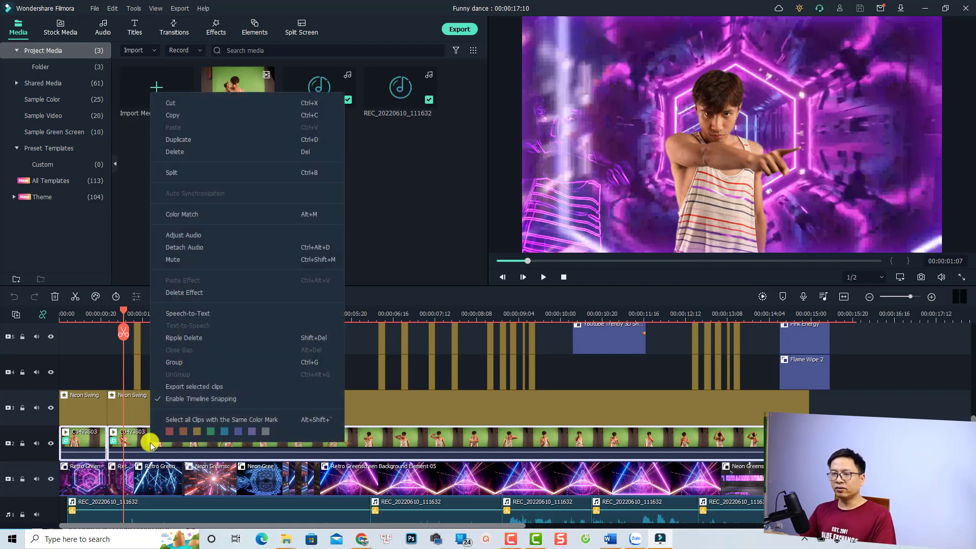
{"action": "left_click", "coordinate": [173, 392]}
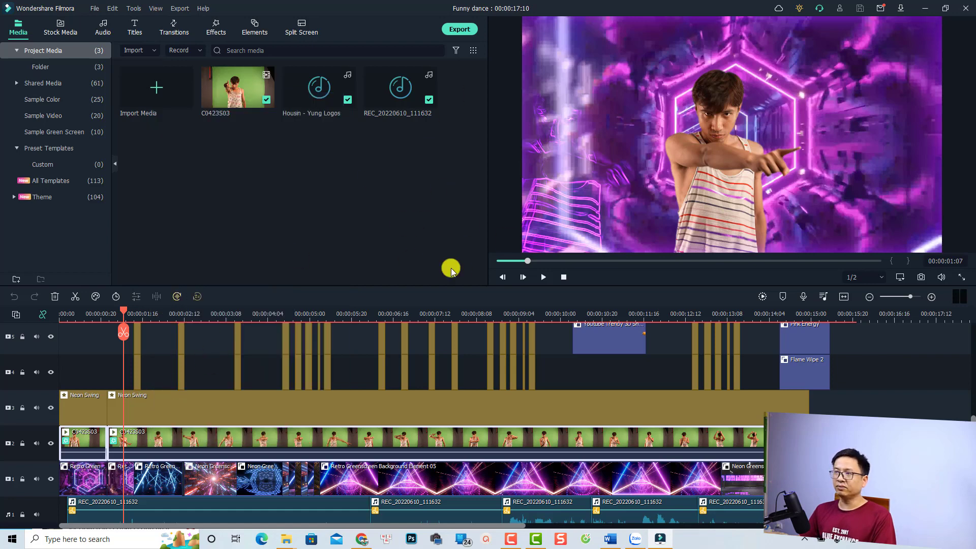
{"action": "key", "text": "Escape"}
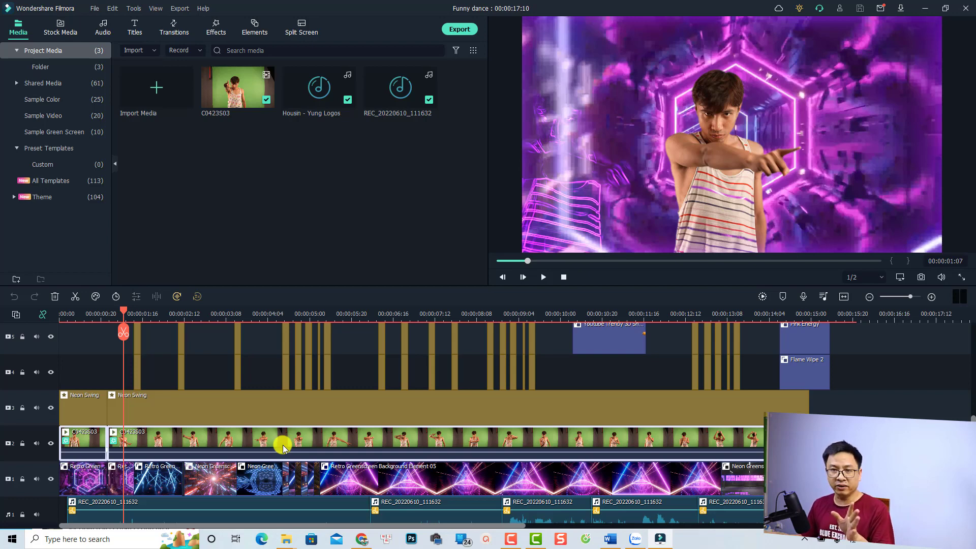
{"action": "left_click", "coordinate": [226, 416]}
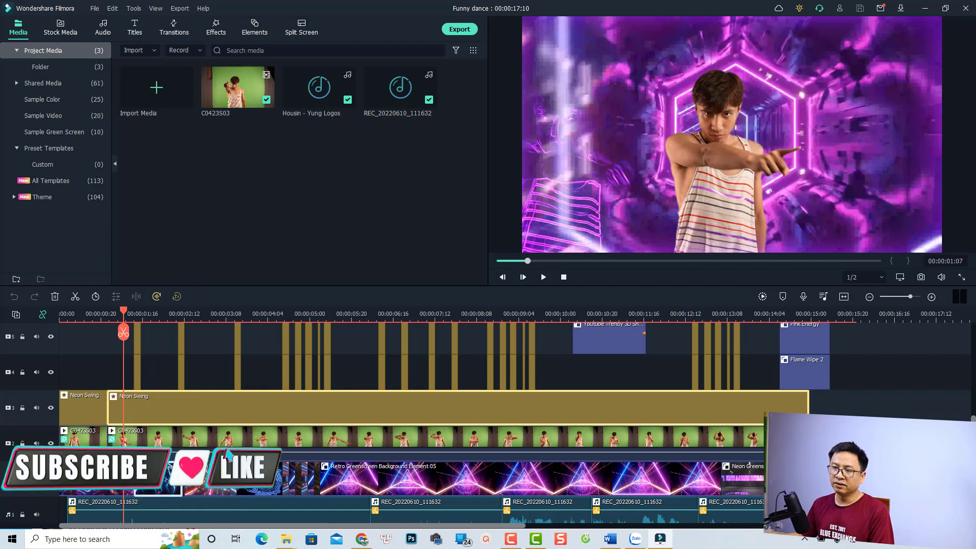
{"action": "right_click", "coordinate": [157, 480]}
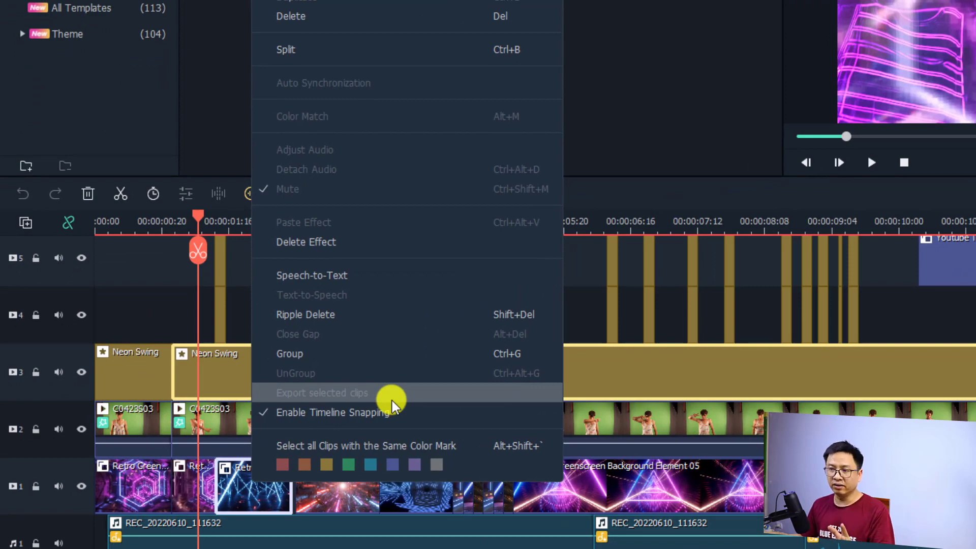
{"action": "left_click", "coordinate": [867, 153]}
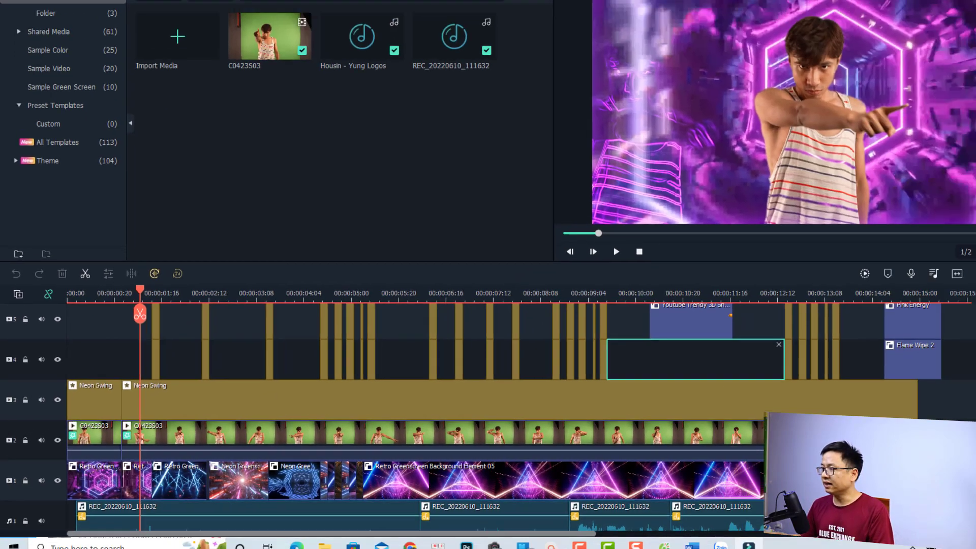
{"action": "mouse_move", "coordinate": [888, 333]}
{"action": "left_mouse_down"}
{"action": "mouse_move", "coordinate": [417, 501]}
{"action": "mouse_move", "coordinate": [537, 488]}
{"action": "mouse_move", "coordinate": [562, 460]}
{"action": "left_mouse_up"}
{"action": "right_click", "coordinate": [571, 414]}
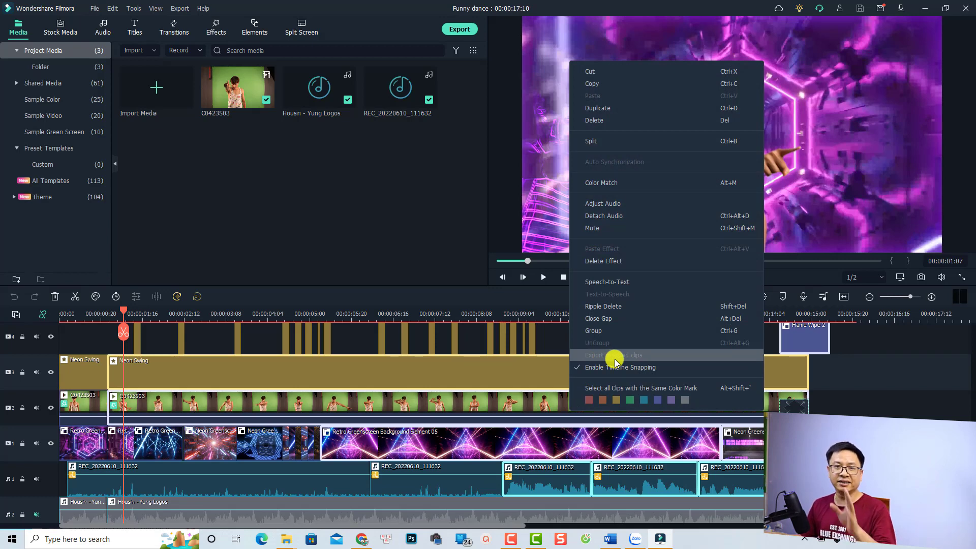
{"action": "left_click", "coordinate": [258, 442]}
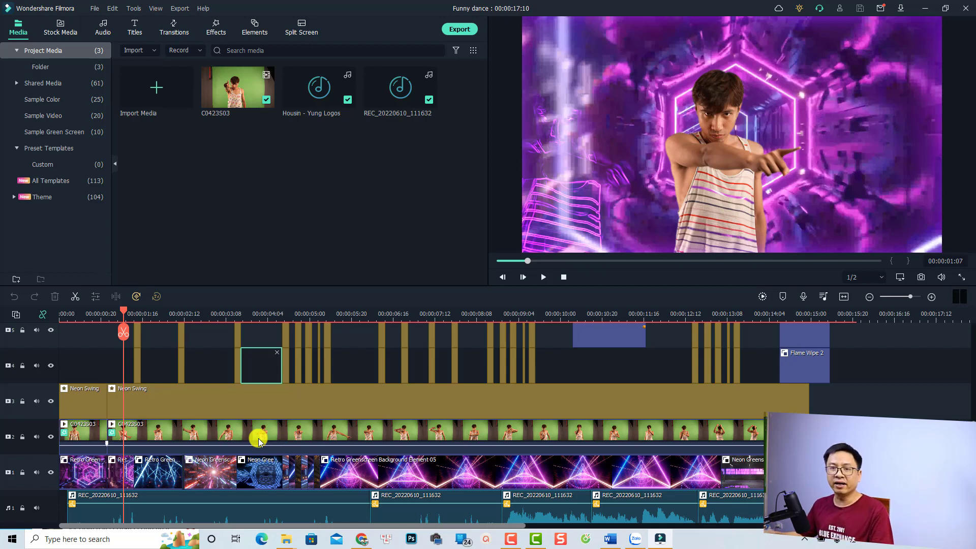
Step: Split all tracks' clips at the two-second mark
{"action": "scroll", "coordinate": [579, 407], "scroll_direction": "up", "scroll_amount": 1}
{"action": "scroll", "coordinate": [580, 405], "scroll_direction": "down", "scroll_amount": 2}
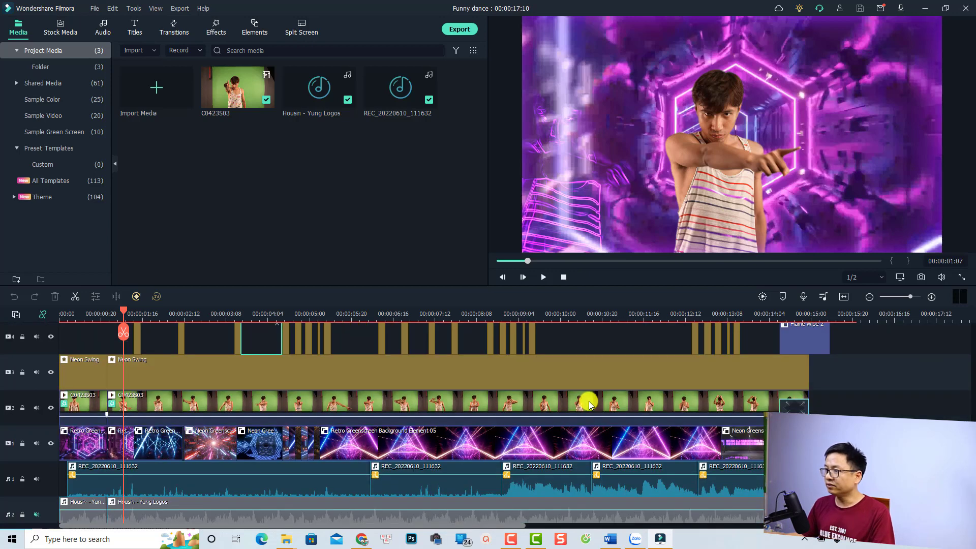
{"action": "left_click", "coordinate": [169, 315]}
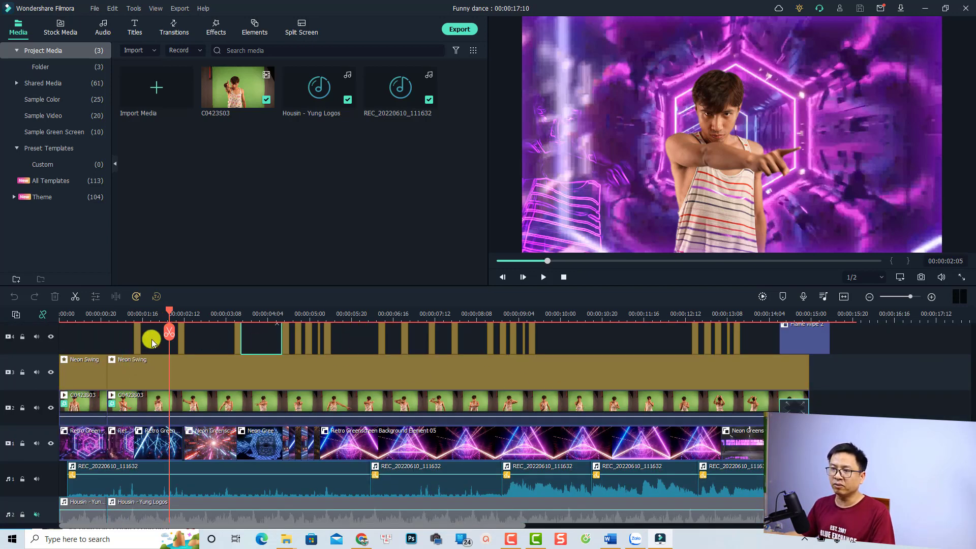
{"action": "left_click_drag", "start_coordinate": [150, 338], "coordinate": [69, 517]}
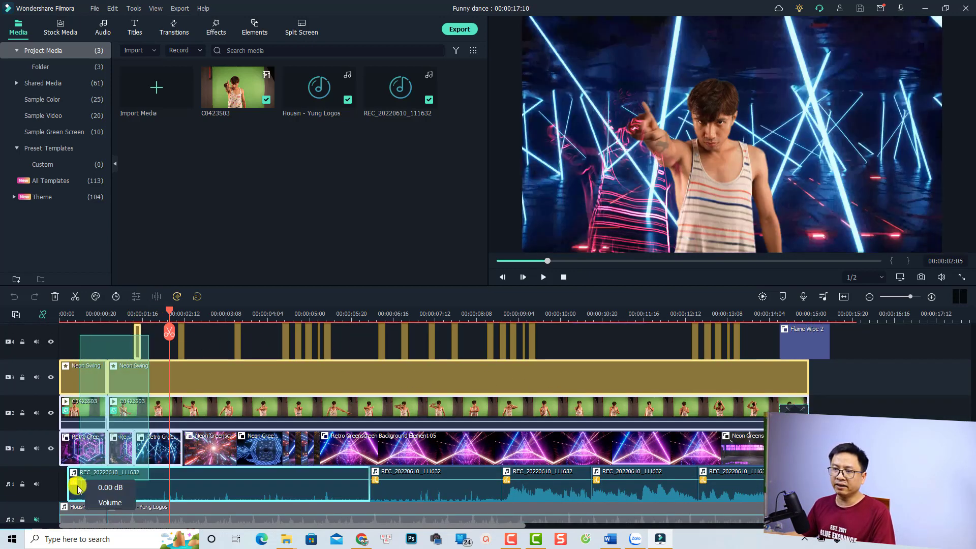
{"action": "scroll", "coordinate": [166, 435], "scroll_direction": "up", "scroll_amount": 3}
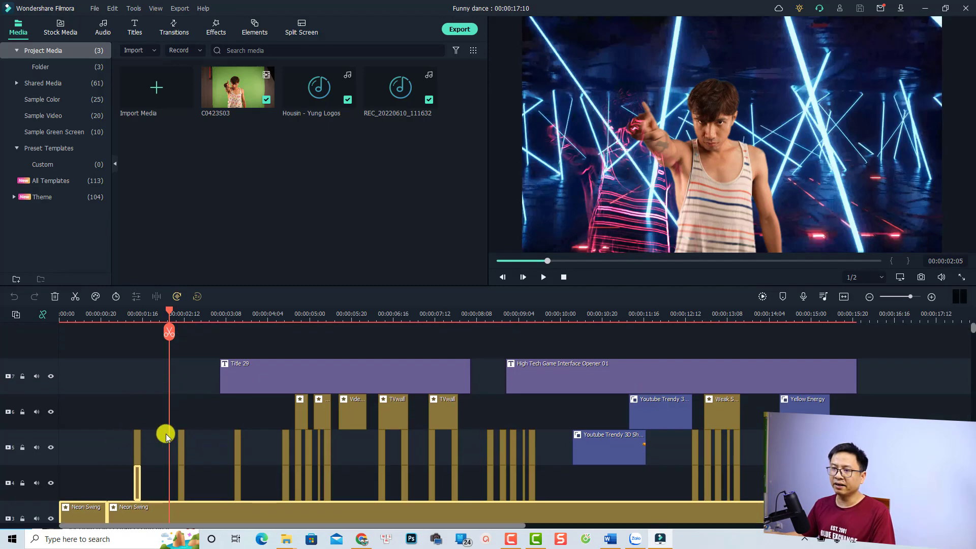
{"action": "scroll", "coordinate": [198, 446], "scroll_direction": "down", "scroll_amount": 2}
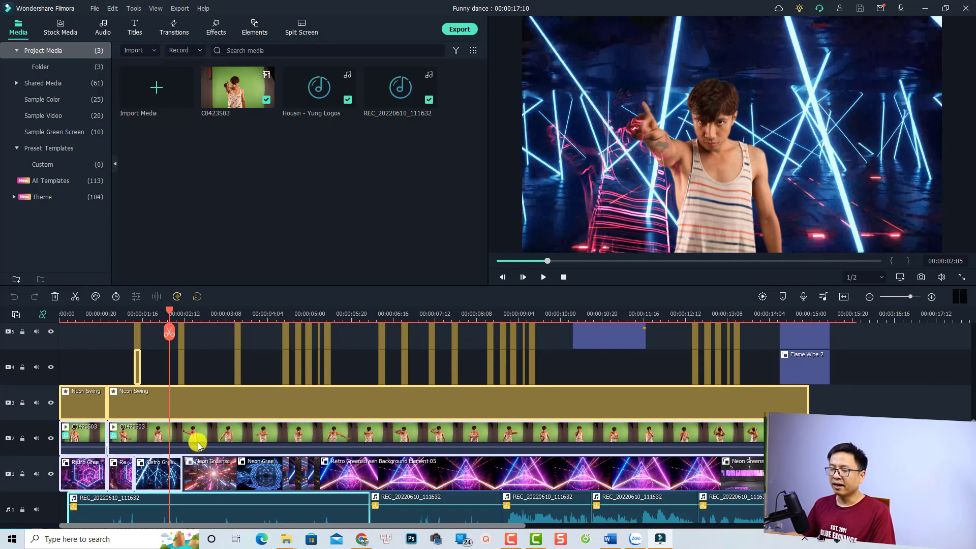
{"action": "left_click", "coordinate": [168, 334]}
Step: Delete the video clips and recording audio after the two-second split
{"action": "scroll", "coordinate": [813, 386], "scroll_direction": "up", "scroll_amount": 2}
{"action": "left_click_drag", "start_coordinate": [938, 342], "coordinate": [177, 518]}
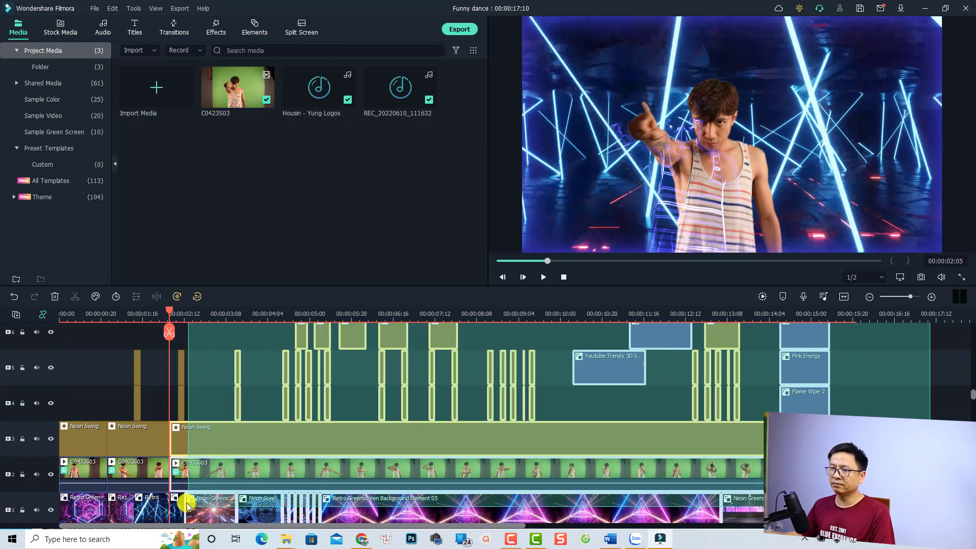
{"action": "key", "text": "Delete"}
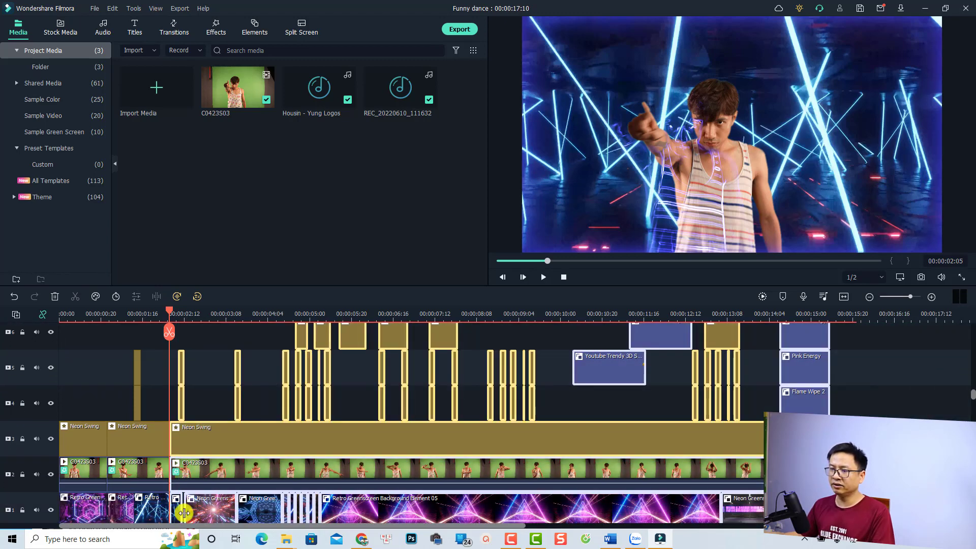
{"action": "scroll", "coordinate": [270, 503], "scroll_direction": "down", "scroll_amount": 2}
{"action": "scroll", "coordinate": [331, 482], "scroll_direction": "down", "scroll_amount": 2}
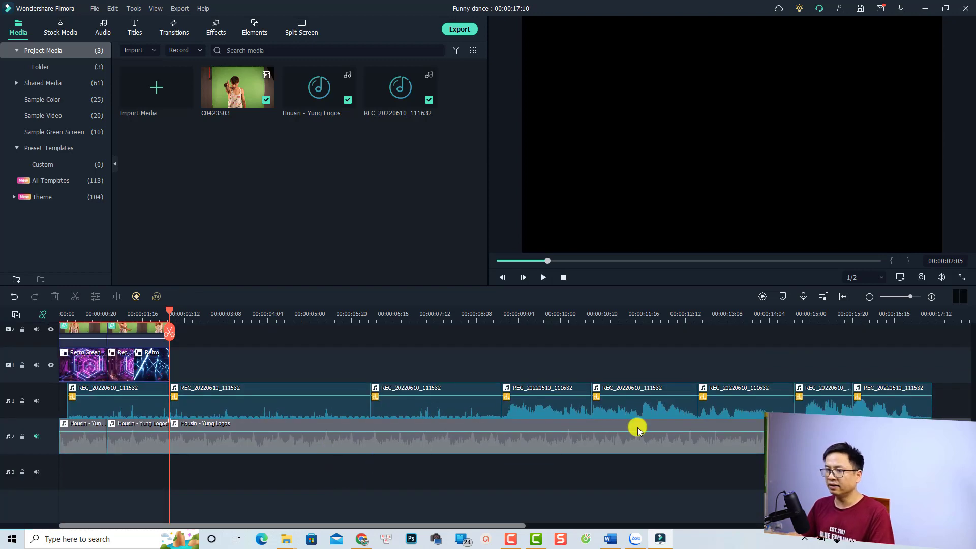
{"action": "mouse_move", "coordinate": [891, 361]}
{"action": "left_mouse_down"}
{"action": "mouse_move", "coordinate": [254, 423]}
{"action": "mouse_move", "coordinate": [249, 401]}
{"action": "left_mouse_up"}
{"action": "key", "text": "Delete"}
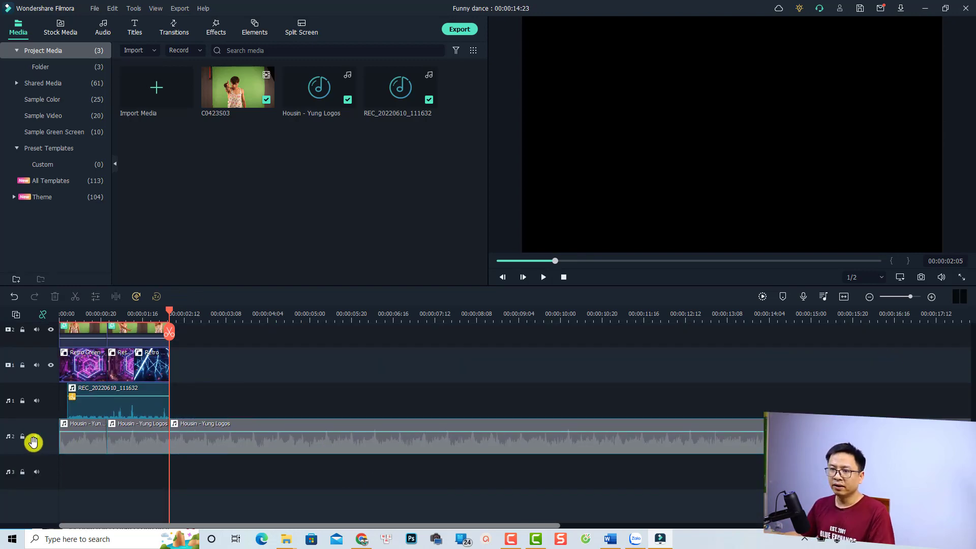
Step: Unmute the A2 music track and delete every Housin - Yung Logos clip
{"action": "left_click", "coordinate": [36, 437]}
{"action": "left_click", "coordinate": [88, 447]}
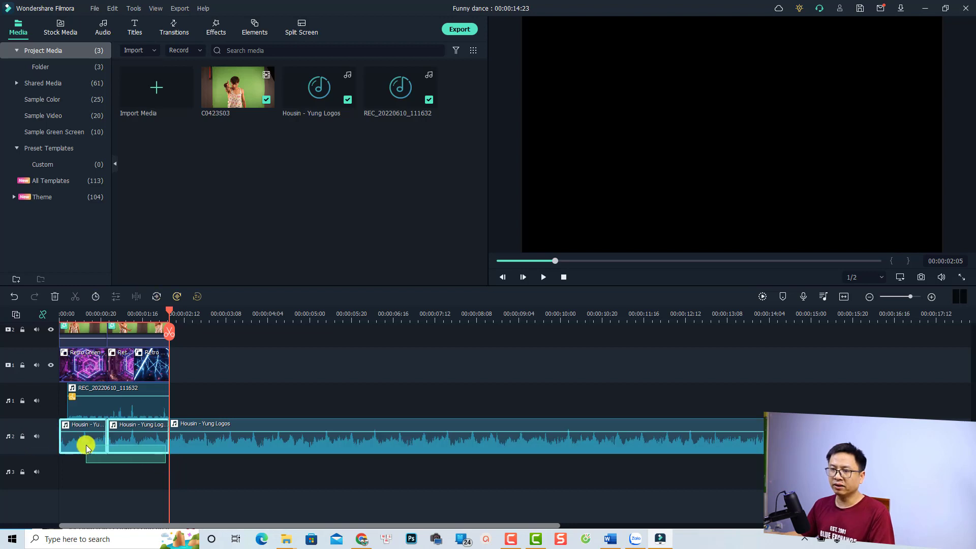
{"action": "key", "text": "Delete"}
{"action": "left_click", "coordinate": [193, 443]}
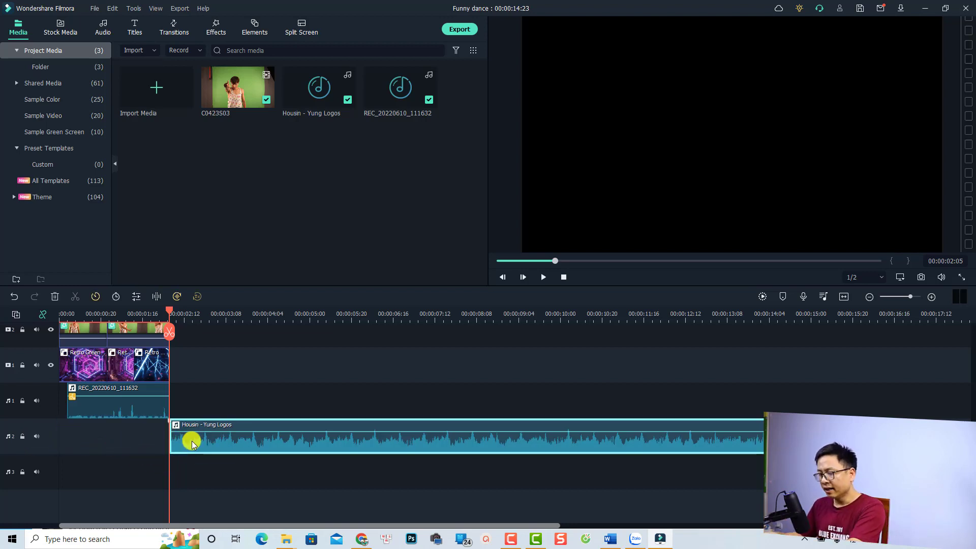
{"action": "key", "text": "Delete"}
{"action": "scroll", "coordinate": [192, 447], "scroll_direction": "up", "scroll_amount": 2}
{"action": "scroll", "coordinate": [192, 447], "scroll_direction": "up", "scroll_amount": 2}
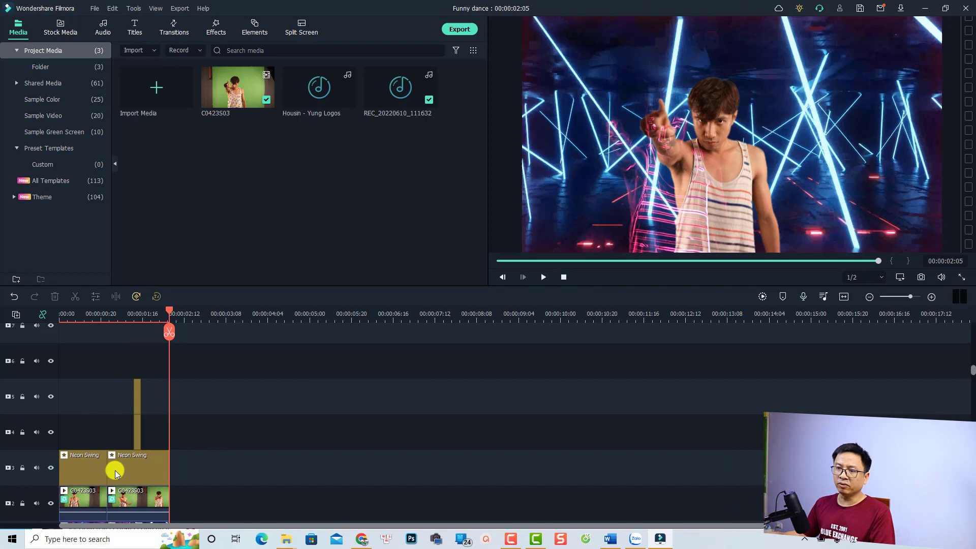
Step: Replay the intro, save it as template 'Funny dance_1', and open the Custom templates
{"action": "left_click", "coordinate": [67, 318]}
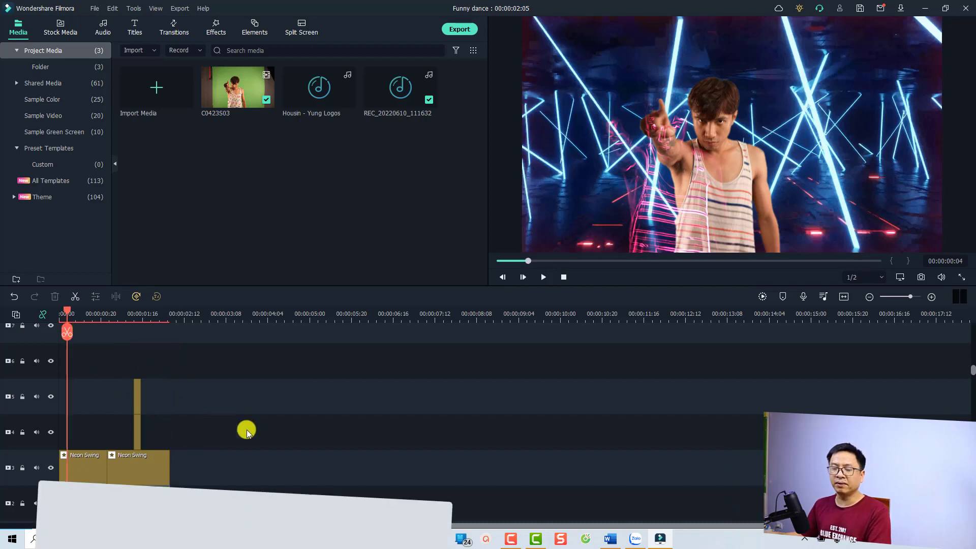
{"action": "key", "text": "space"}
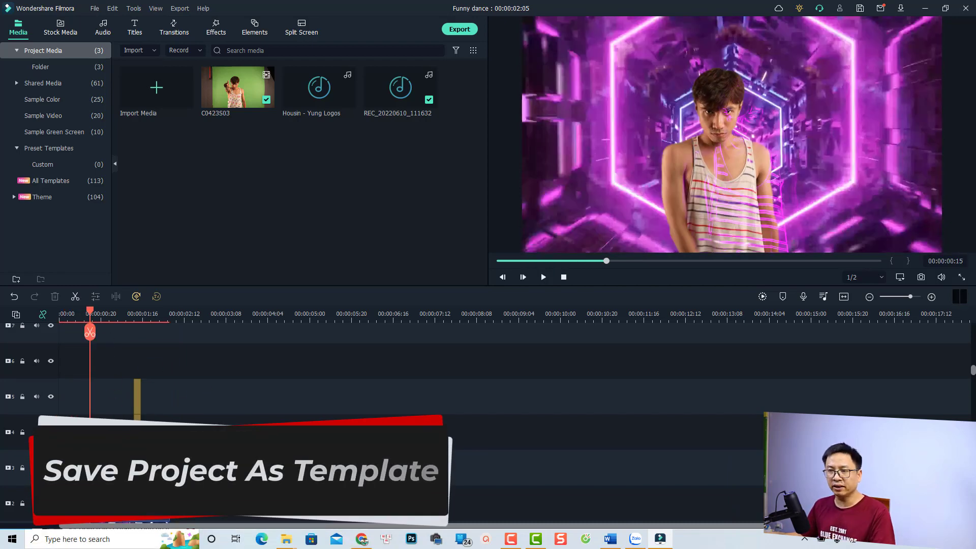
{"action": "left_click", "coordinate": [94, 9]}
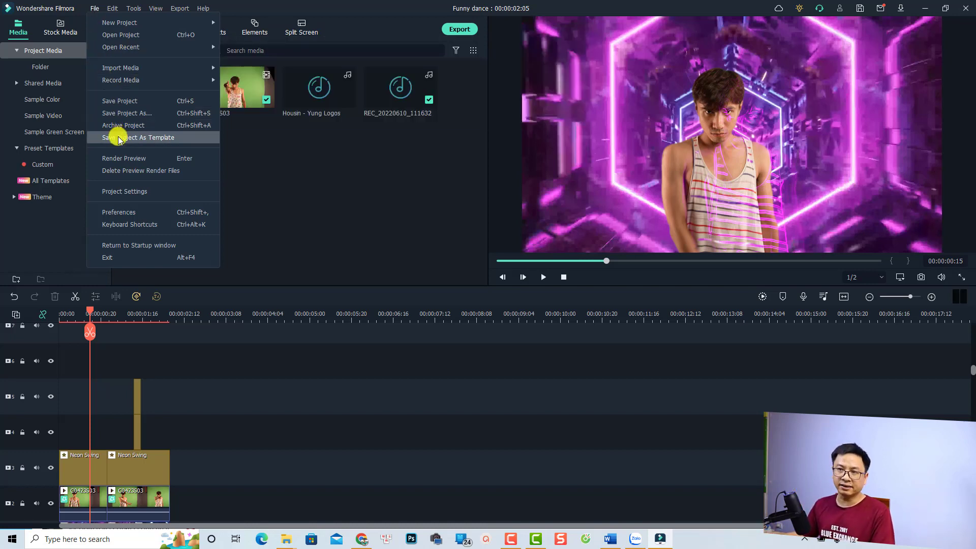
{"action": "left_click", "coordinate": [120, 138]}
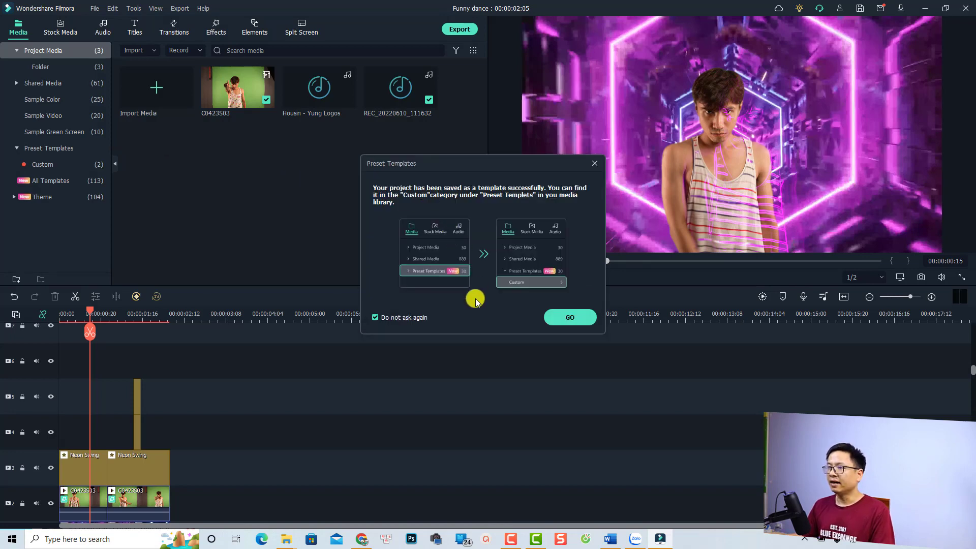
{"action": "left_click", "coordinate": [568, 319]}
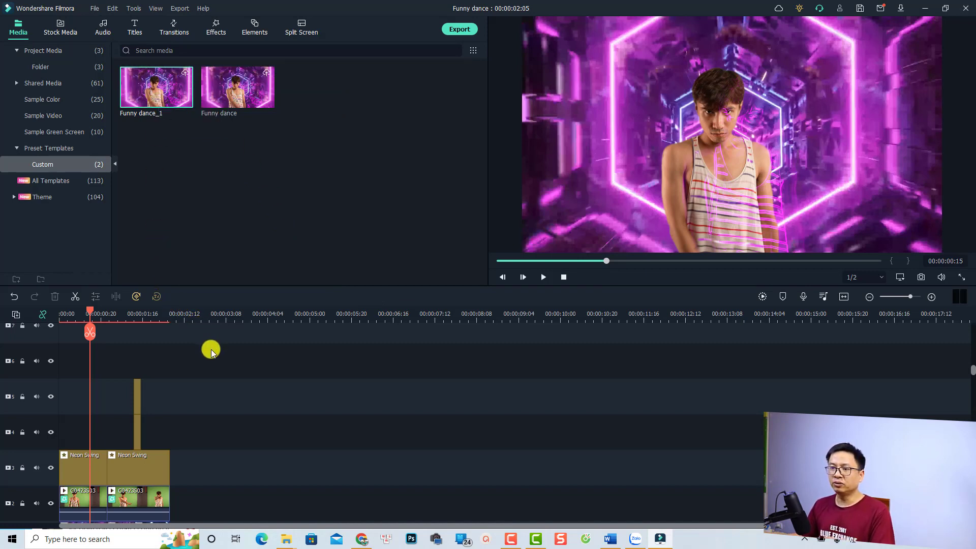
Step: Delete every timeline clip and open the Custom preset templates, dismissing the help message
{"action": "left_click_drag", "start_coordinate": [211, 351], "coordinate": [70, 454]}
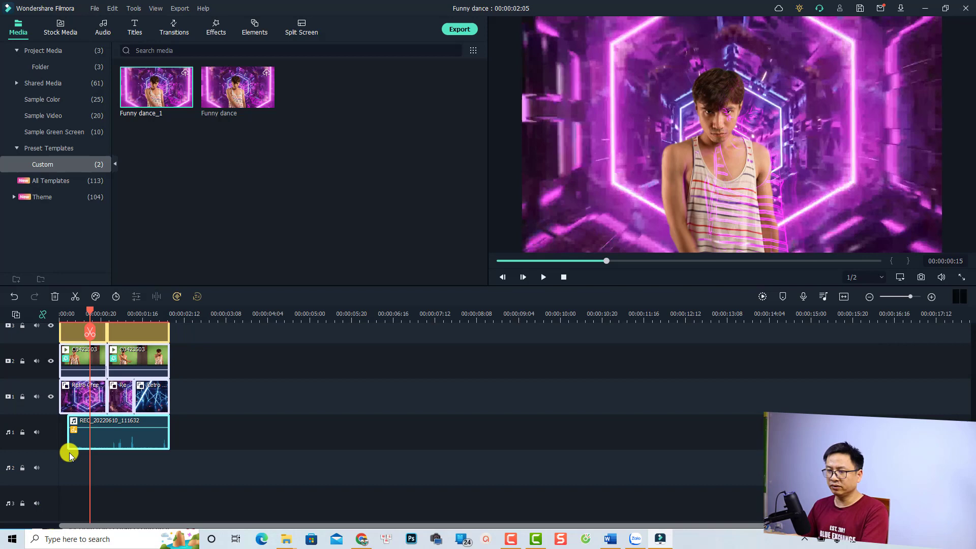
{"action": "key", "text": "Delete"}
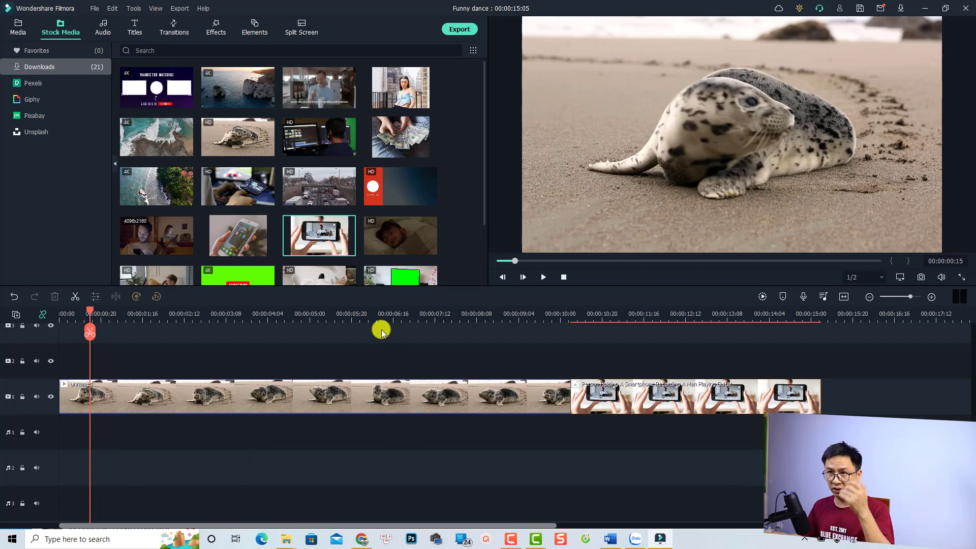
{"action": "left_click", "coordinate": [18, 30]}
{"action": "left_click", "coordinate": [36, 165]}
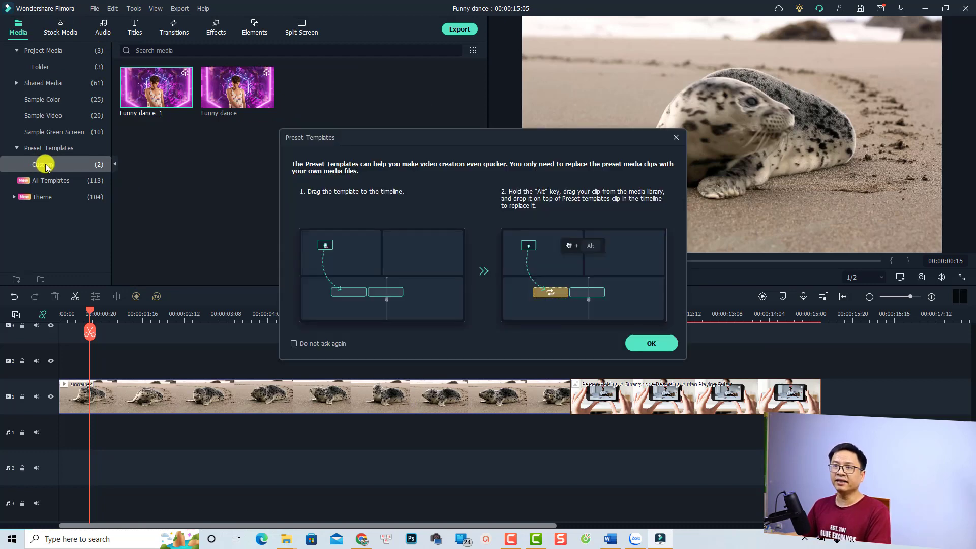
{"action": "left_click", "coordinate": [639, 349]}
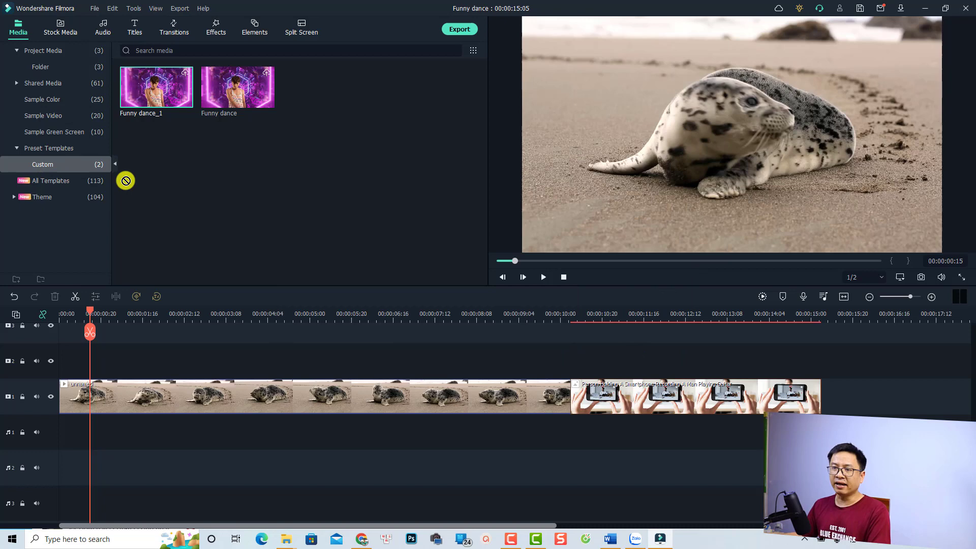
Step: Place the Funny dance_1 template at the start, shift the seal and phone clips after it, and play
{"action": "left_click_drag", "start_coordinate": [126, 181], "coordinate": [58, 440]}
{"action": "left_click", "coordinate": [189, 480]}
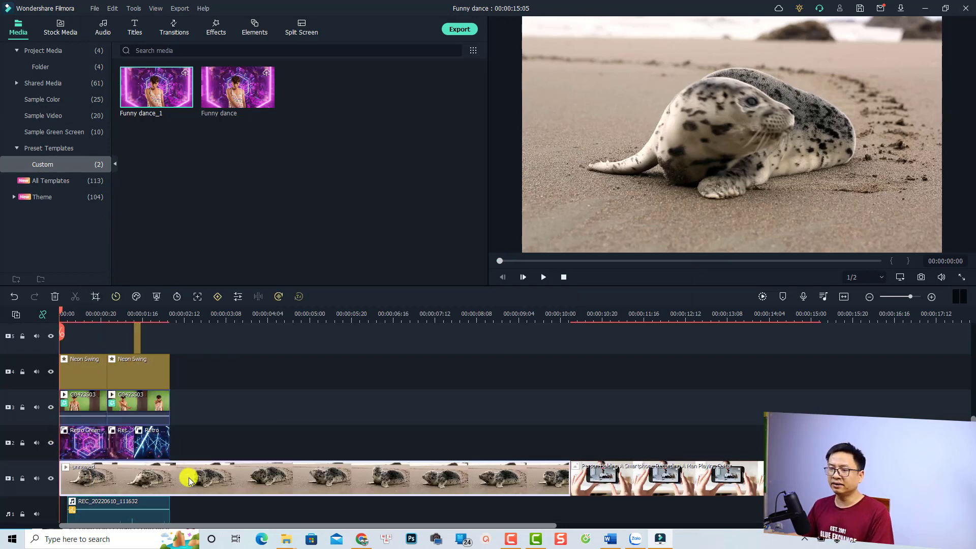
{"action": "left_click_drag", "start_coordinate": [198, 478], "coordinate": [206, 478]}
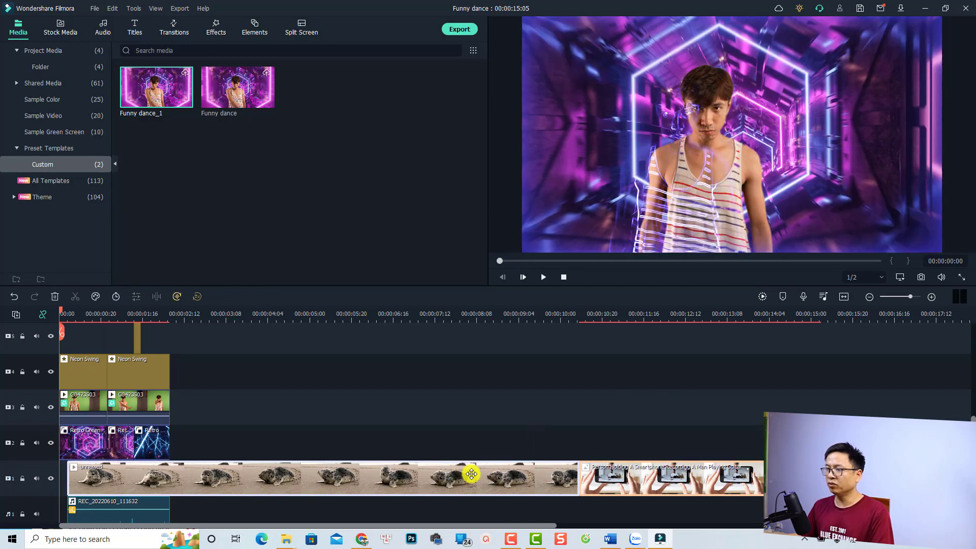
{"action": "left_click", "coordinate": [620, 479]}
{"action": "left_click_drag", "start_coordinate": [620, 479], "coordinate": [501, 480]}
{"action": "left_click", "coordinate": [84, 487]}
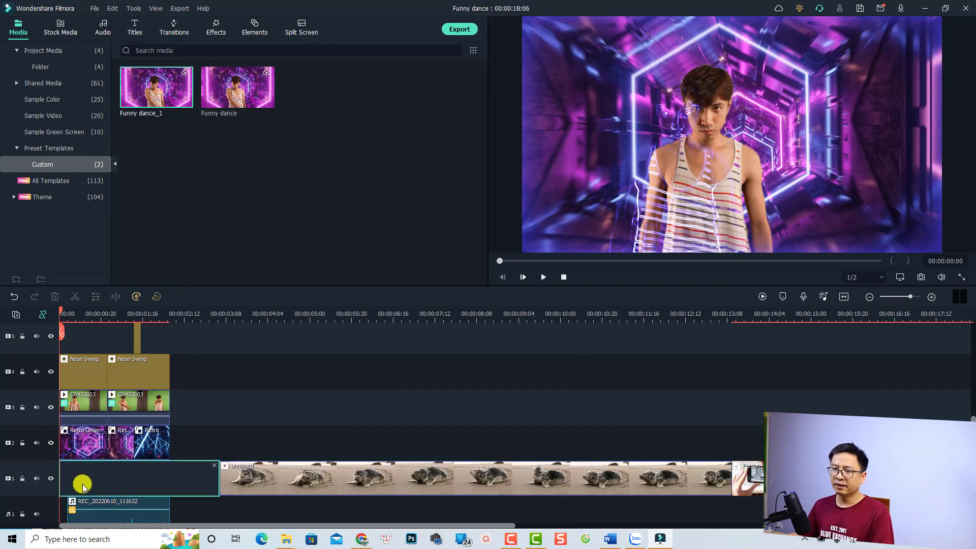
{"action": "key", "text": "space"}
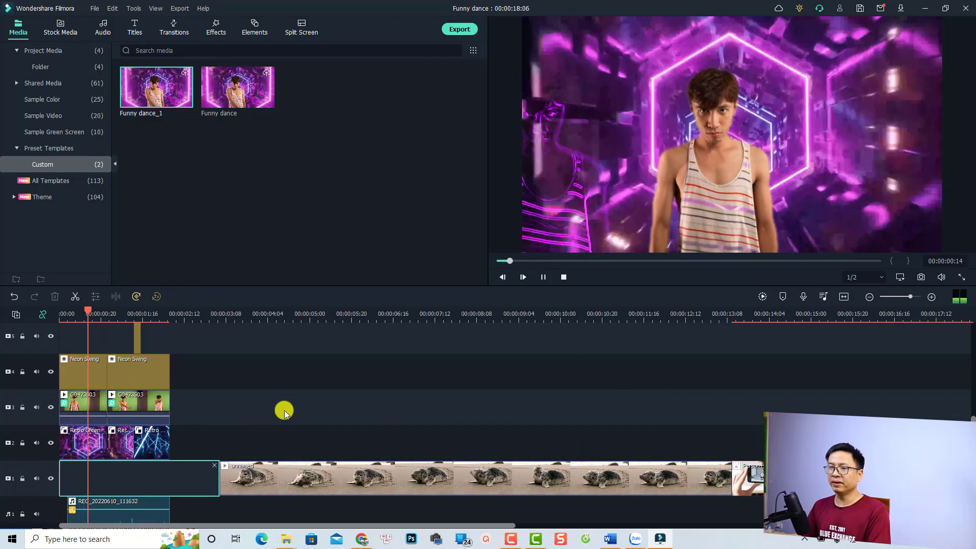